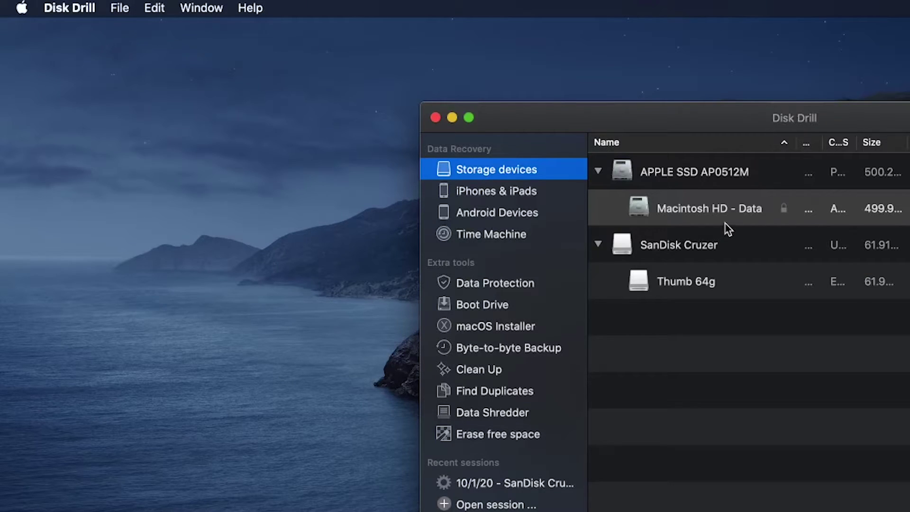
Step: Open Disk Drill Preferences from the application menu to show General settings
click(69, 7)
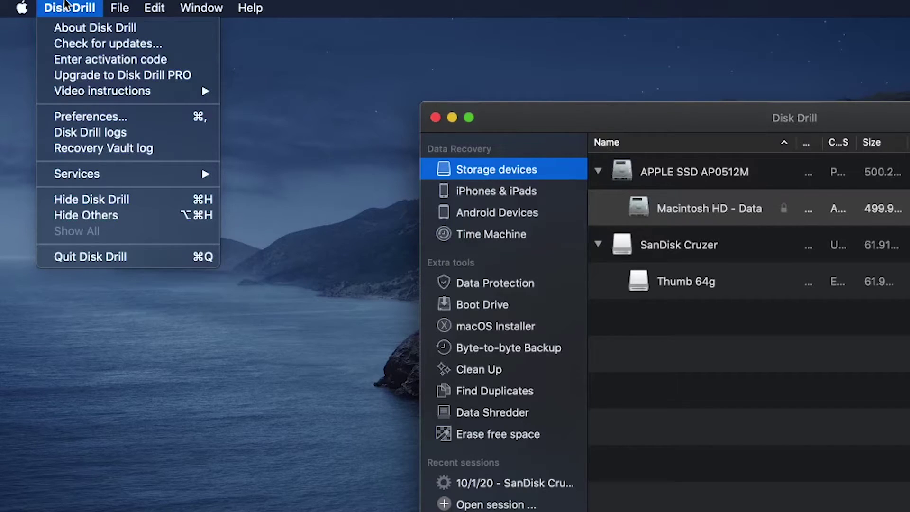
click(130, 119)
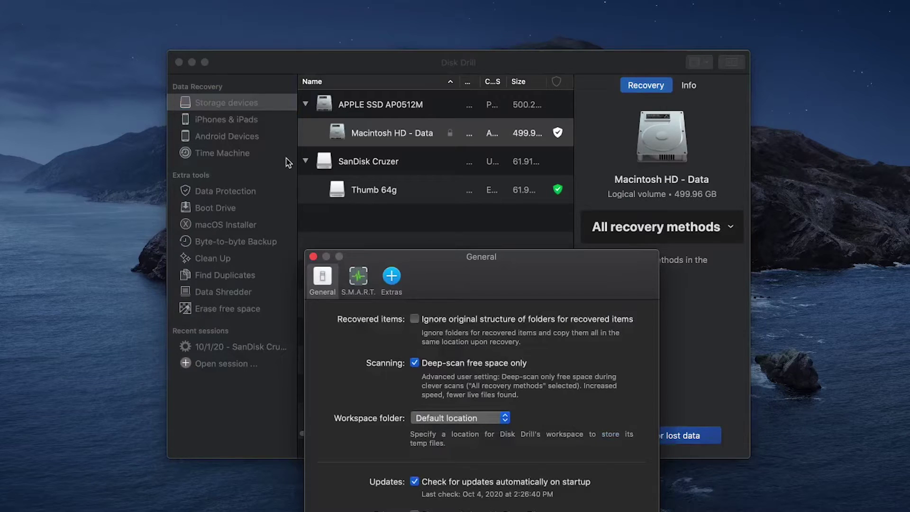
drag(444, 279, 422, 118)
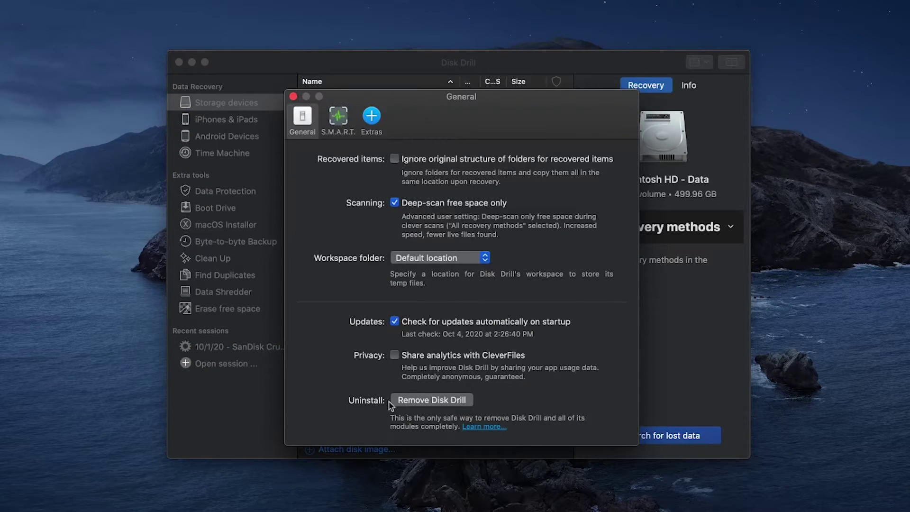
Step: Remove Disk Drill, giving 'other reason' as the removal cause, and confirm removal
click(420, 402)
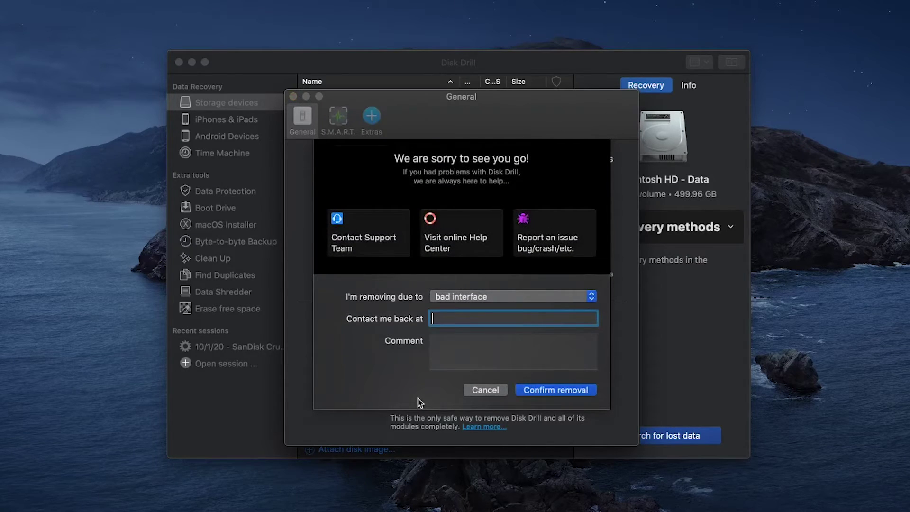
click(461, 302)
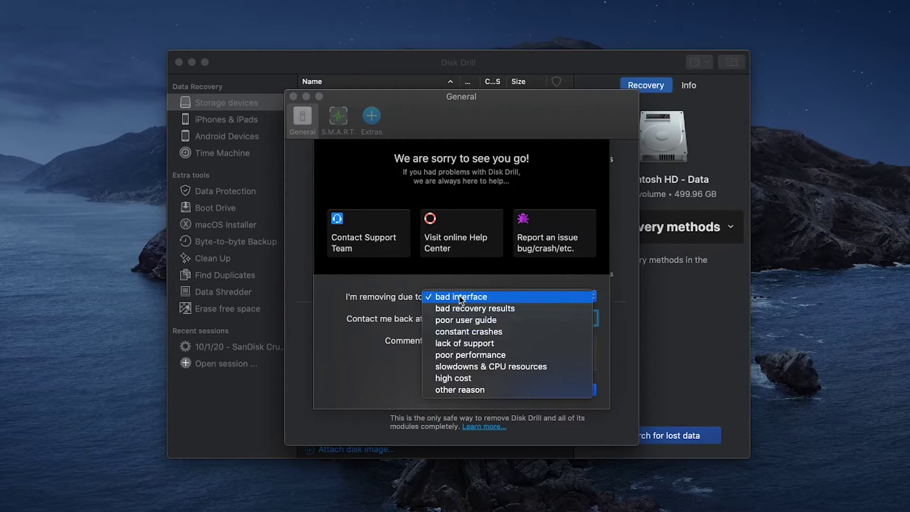
click(452, 391)
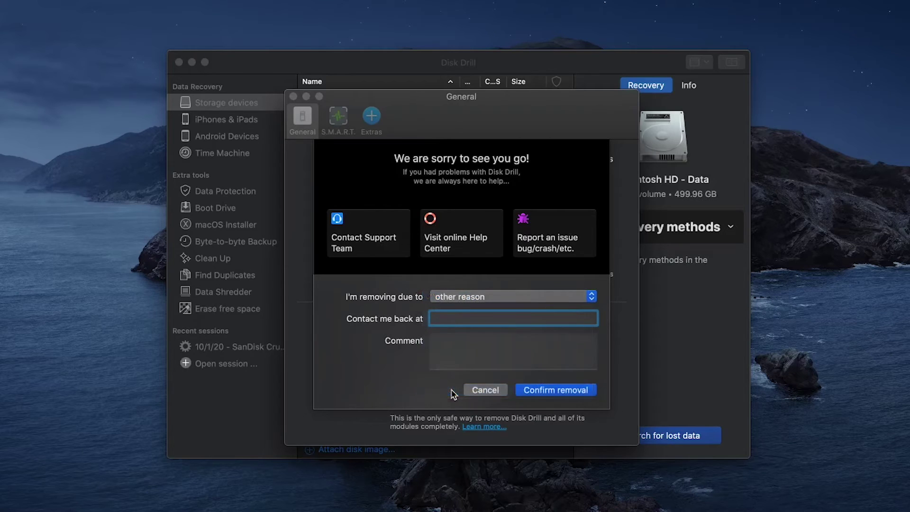
click(558, 392)
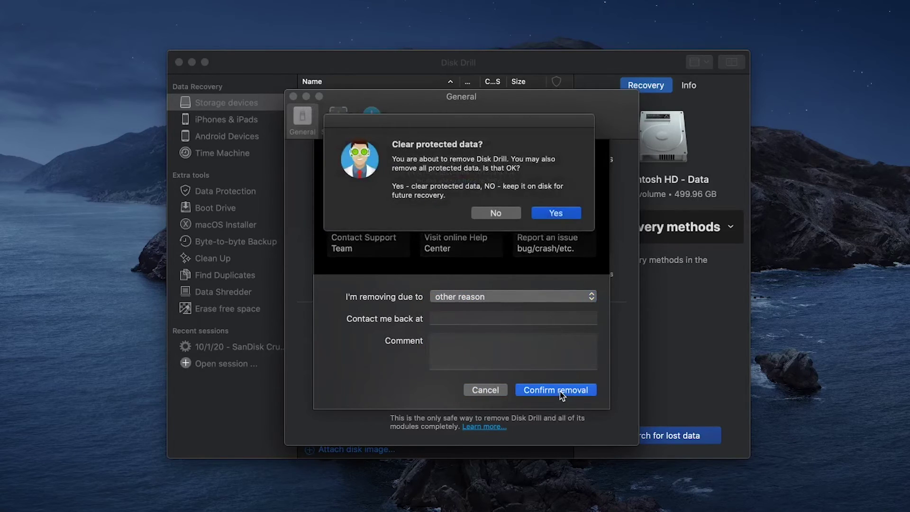